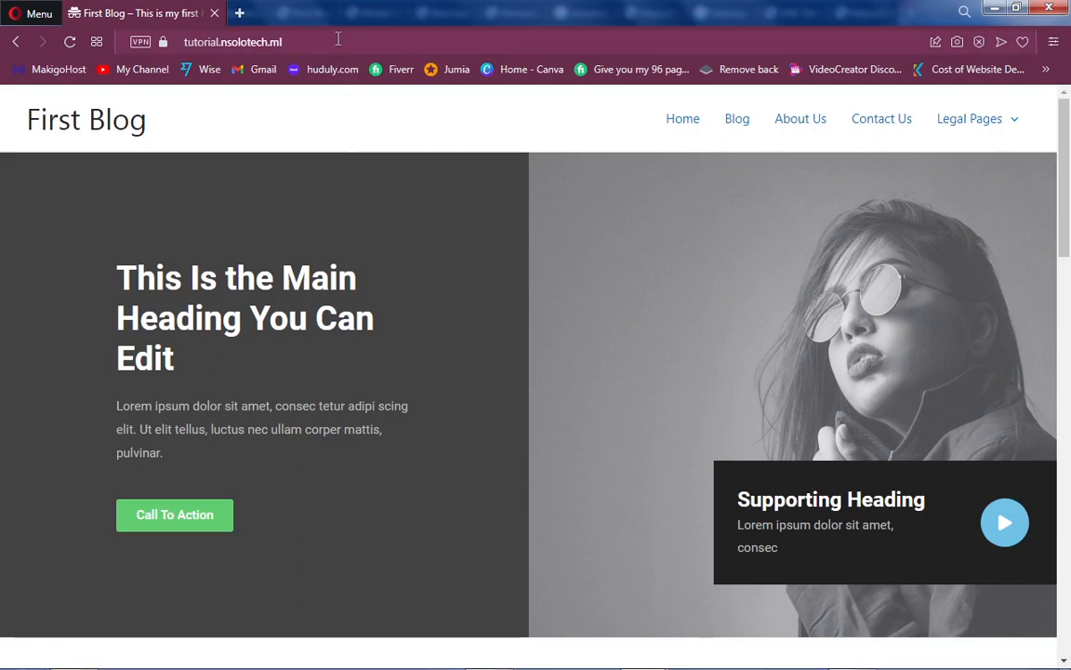
# Step: Load the site's default admin address, tutorial.nsolotech.ml/wp-admin
pyautogui.click(344, 43)
pyautogui.click(347, 43)
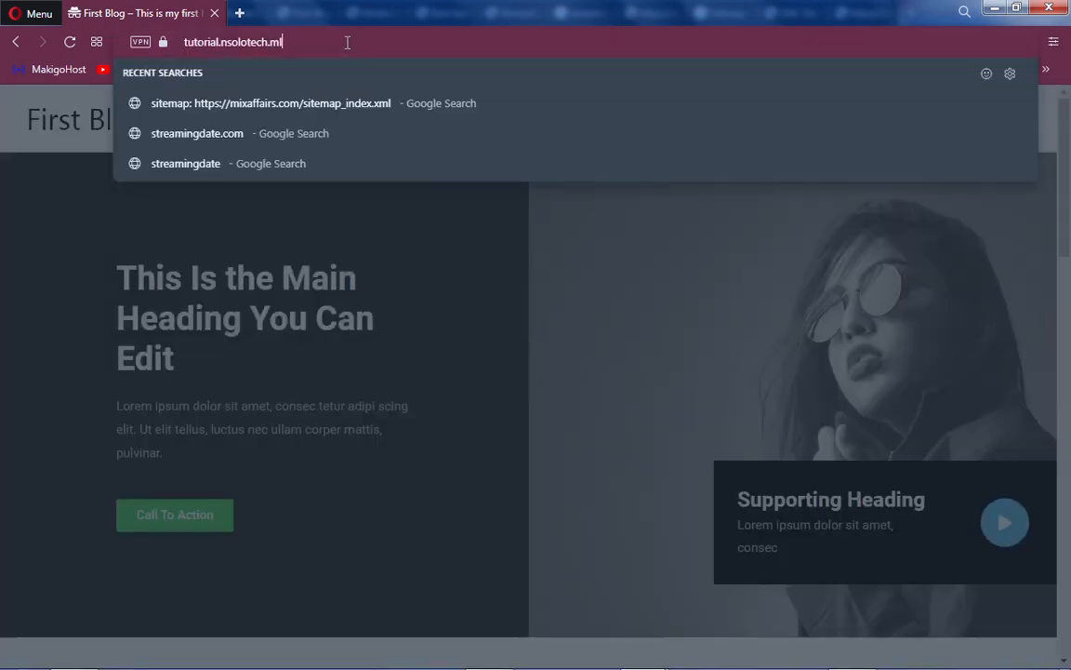
pyautogui.write('/')
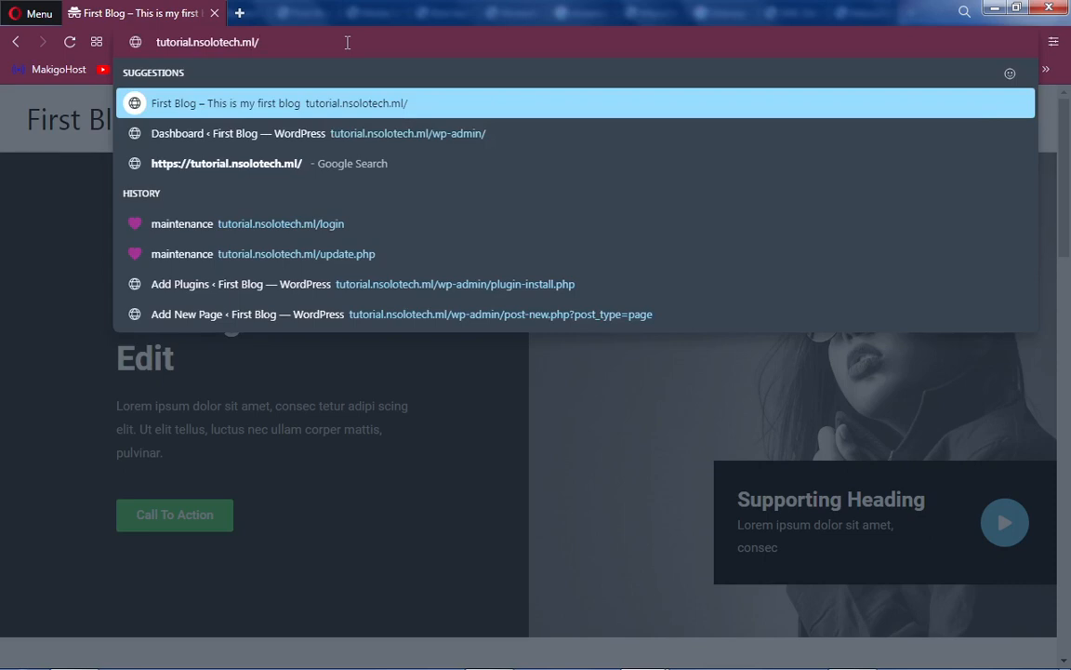
pyautogui.write('wp-admi')
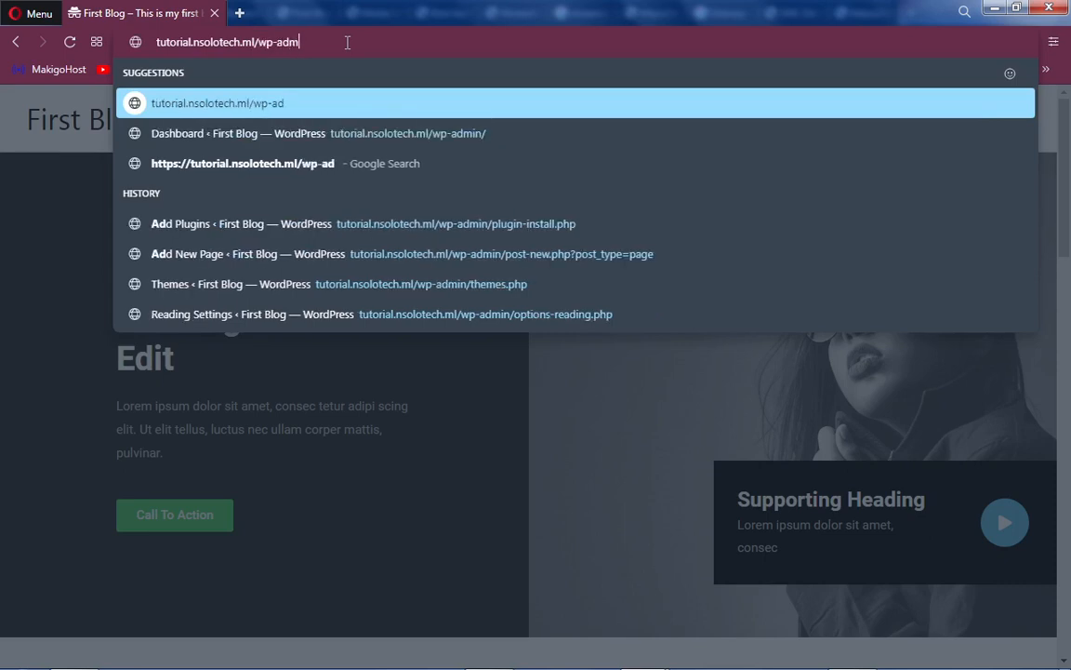
pyautogui.write('n')
pyautogui.press('Return')
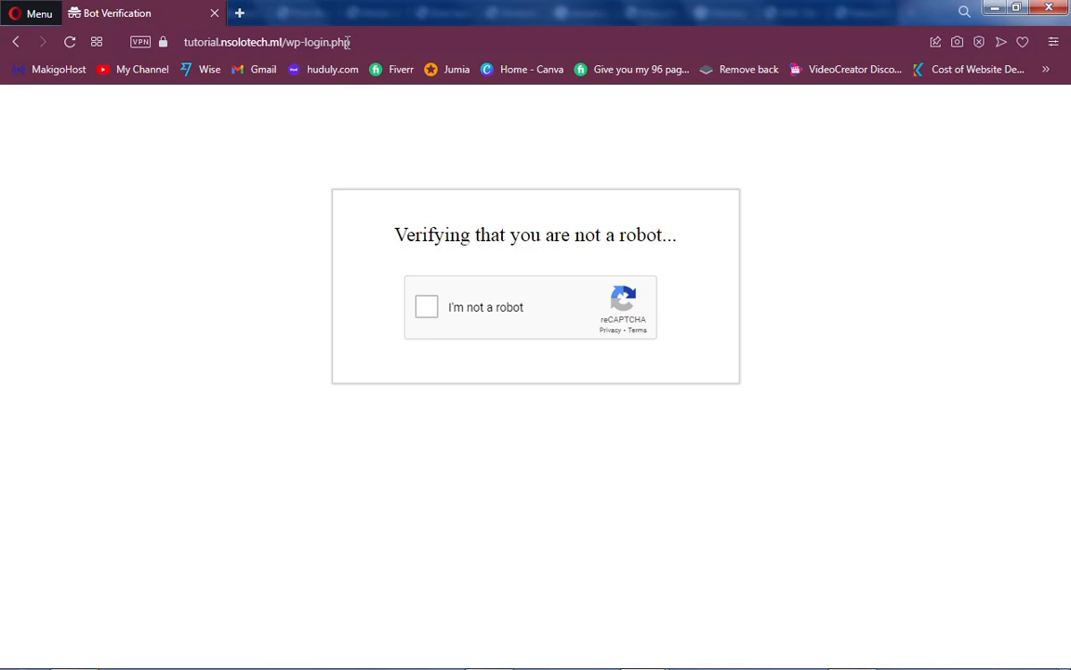
# Step: Try to reach the login page at tutorial.nsolotech.ml/wp-login
pyautogui.click(348, 42)
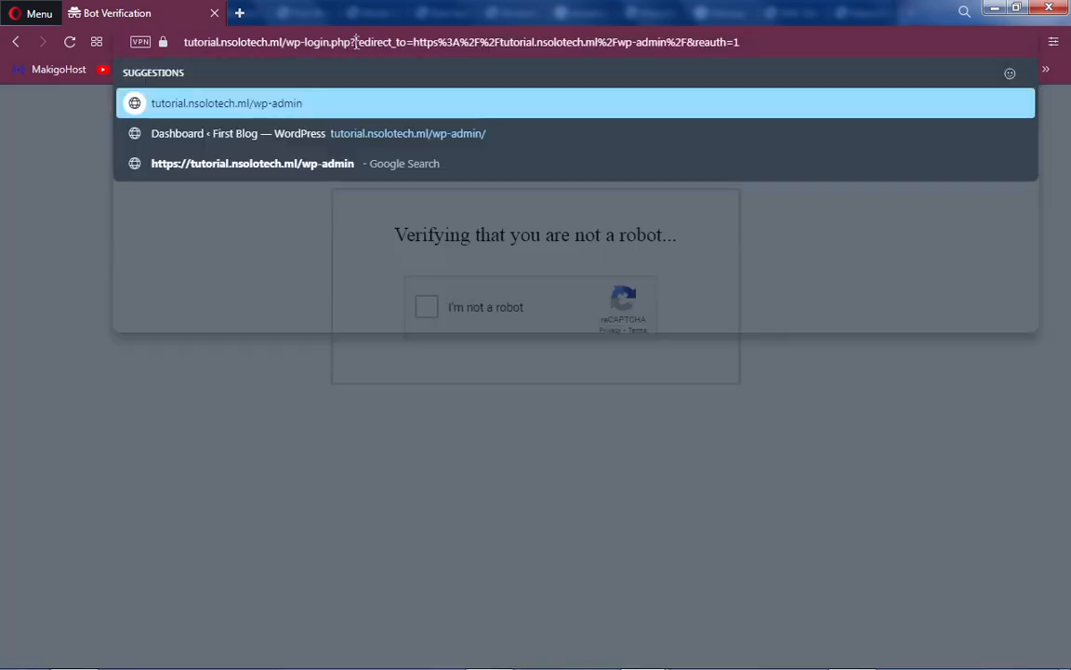
pyautogui.click(320, 42)
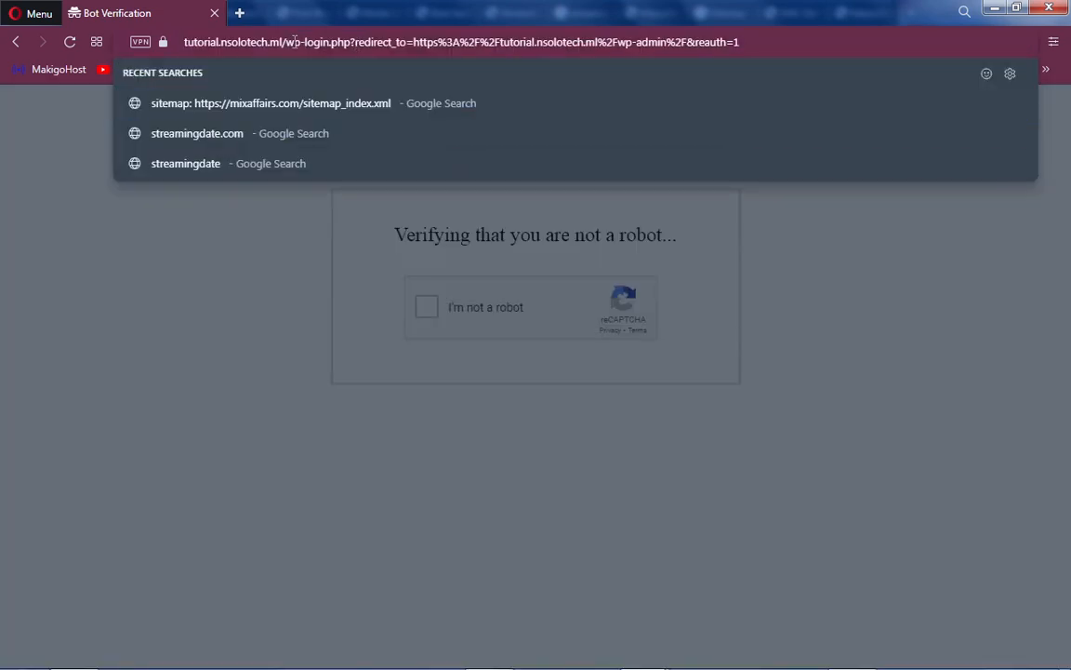
pyautogui.moveTo(287, 42); pyautogui.dragTo(779, 68)
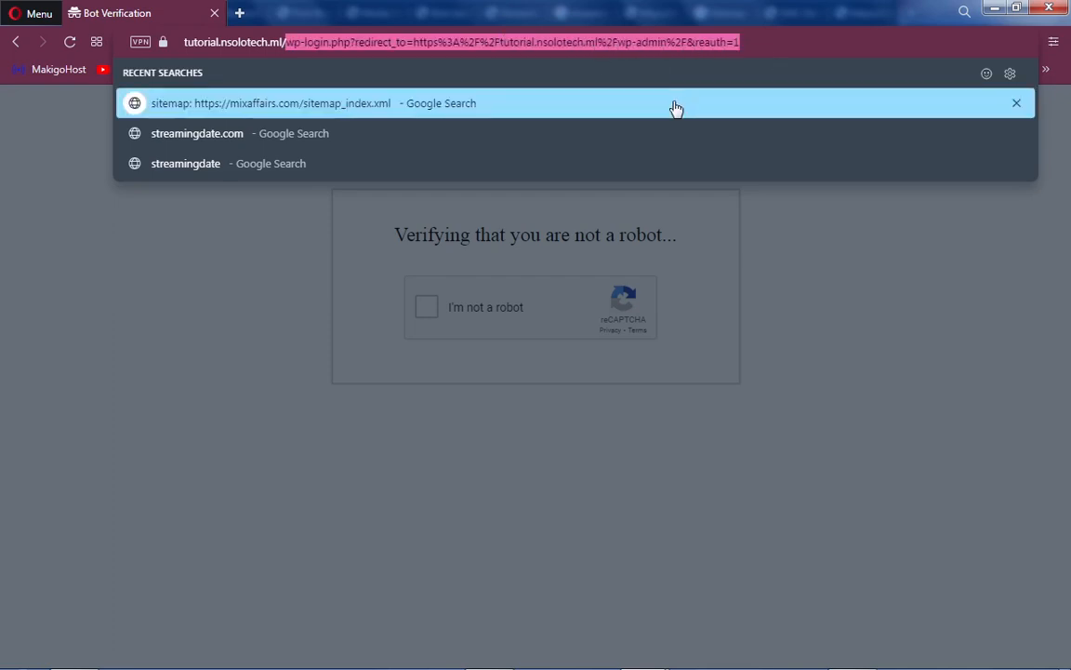
pyautogui.press('BackSpace')
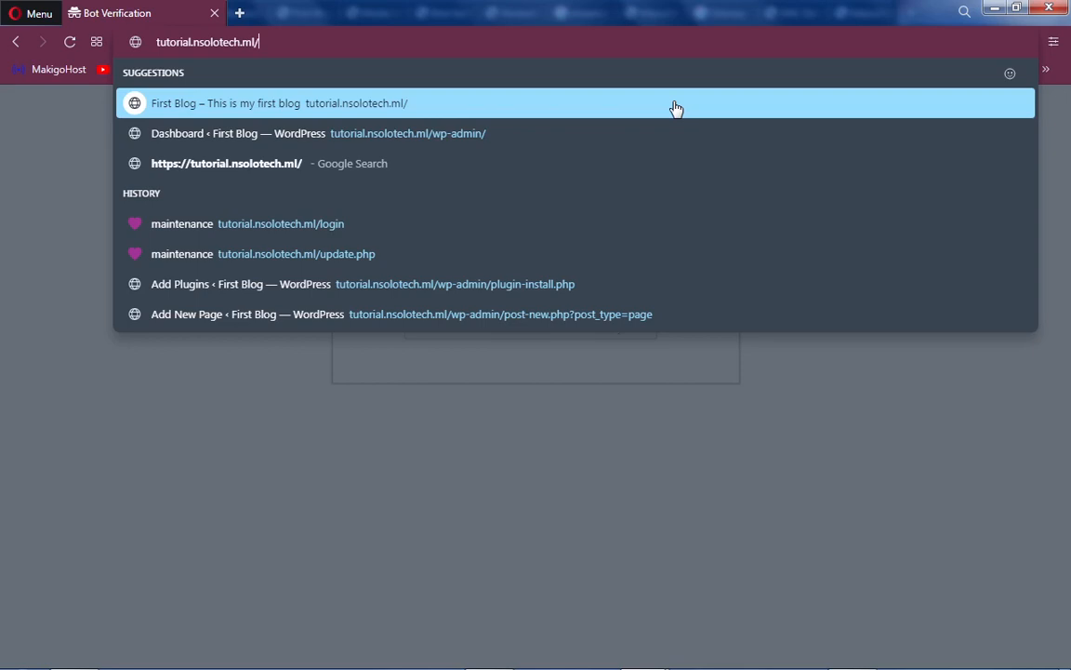
pyautogui.write('wp-')
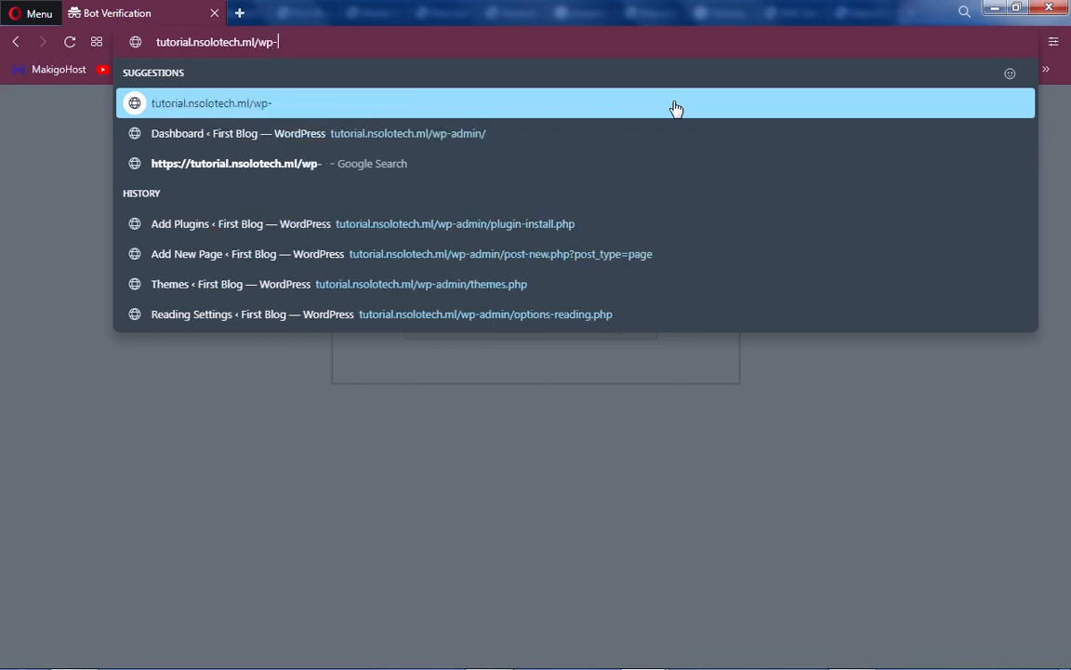
pyautogui.write('login')
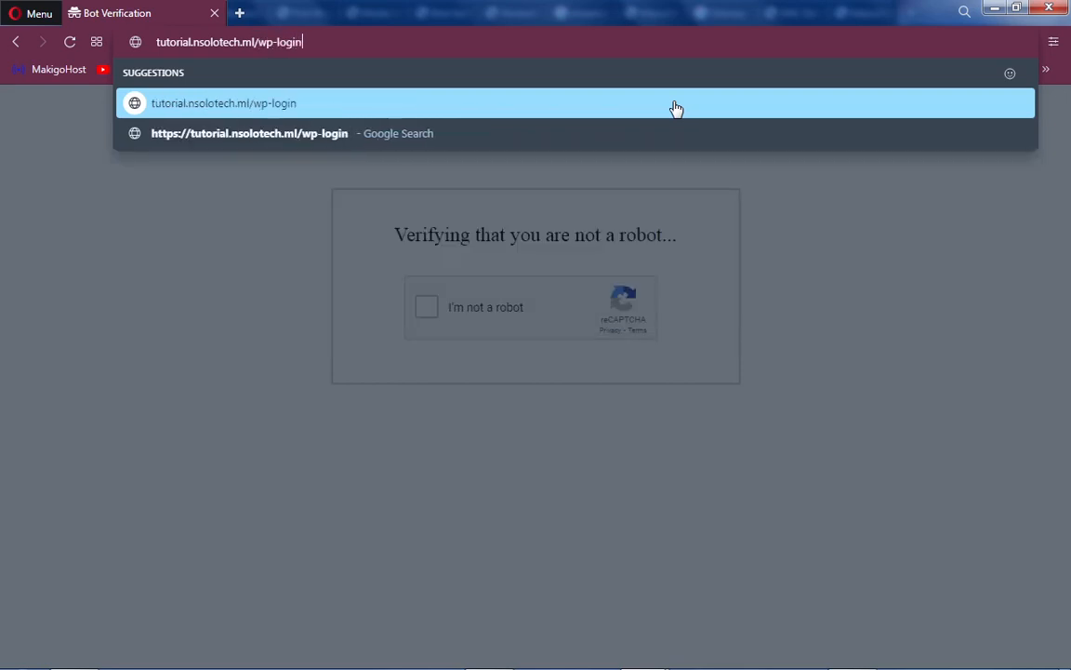
pyautogui.press('Return')
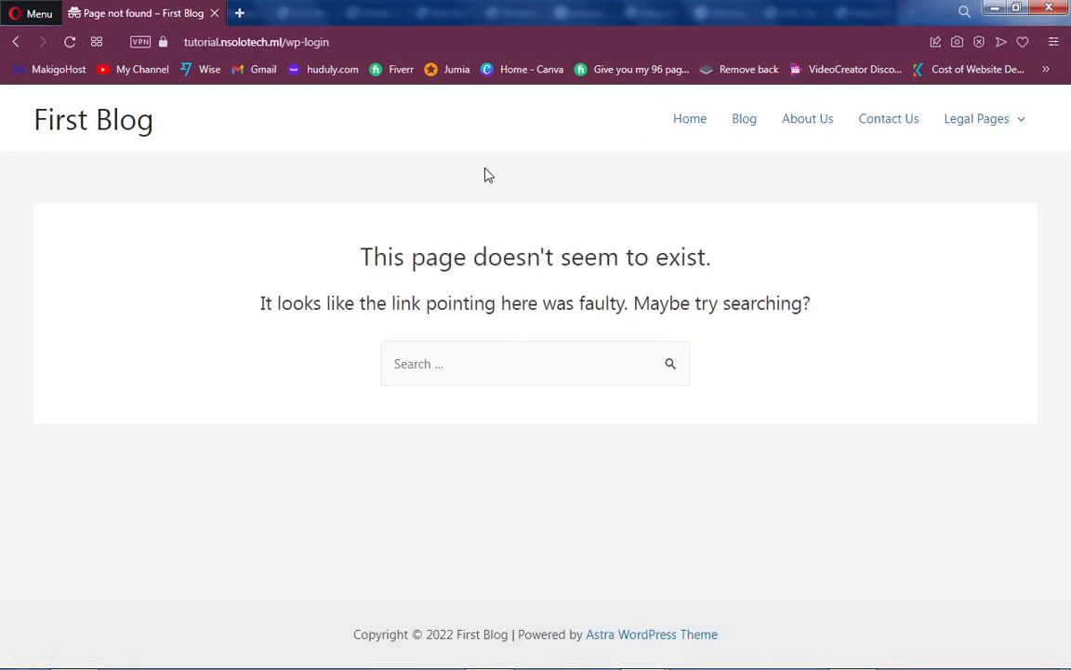
# Step: Load tutorial.nsolotech.ml/wp-login.php and start the robot verification
pyautogui.click(347, 42)
pyautogui.click(340, 42)
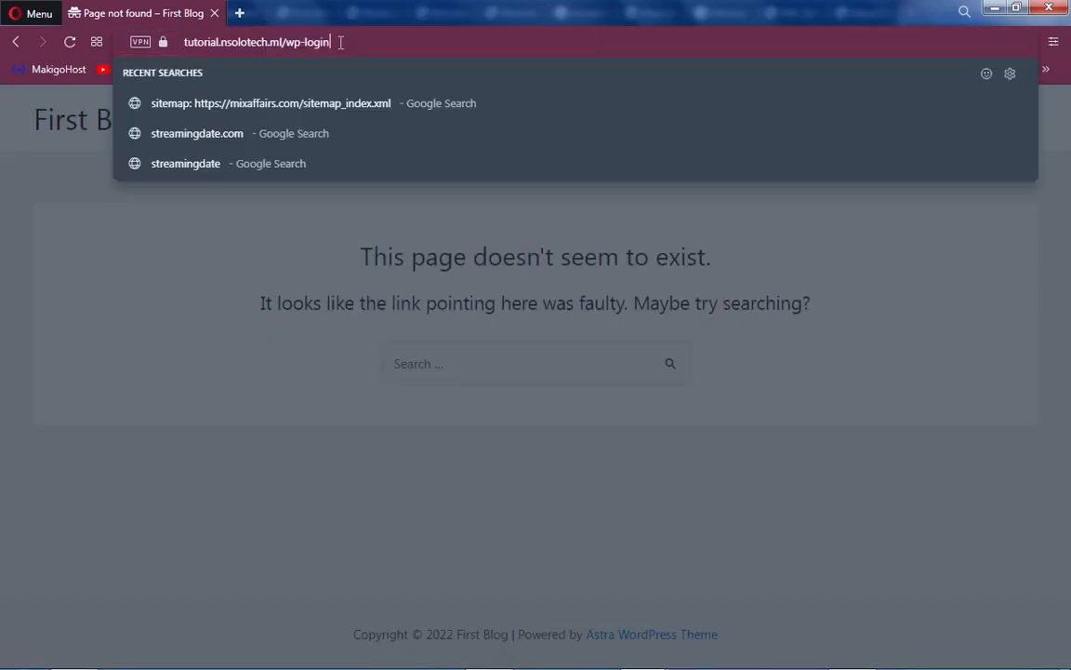
pyautogui.write('.php')
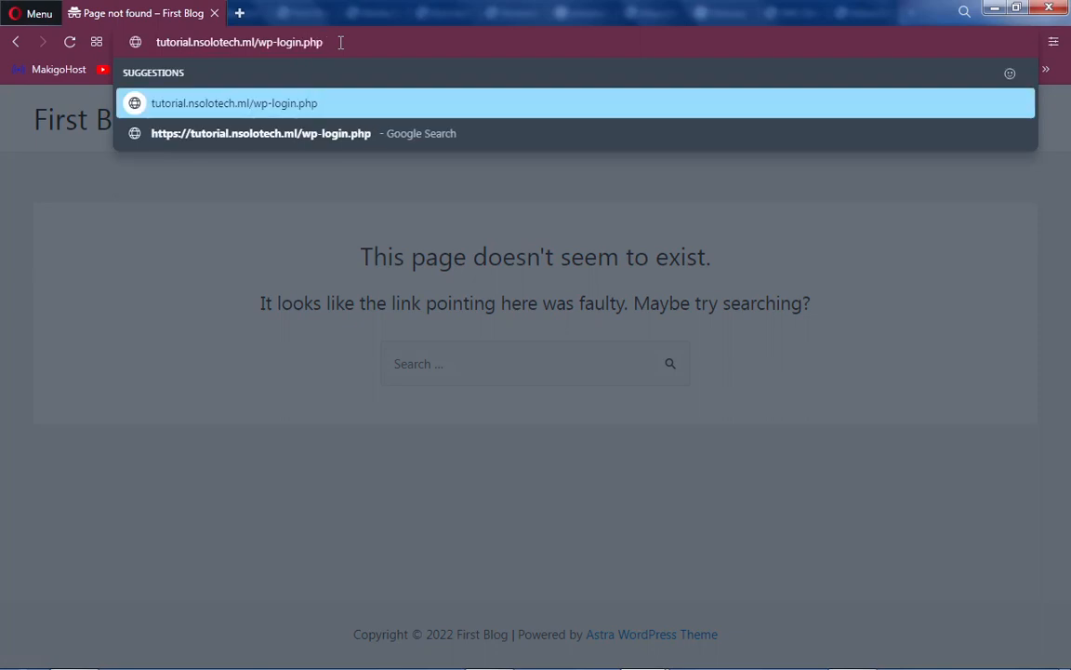
pyautogui.press('Return')
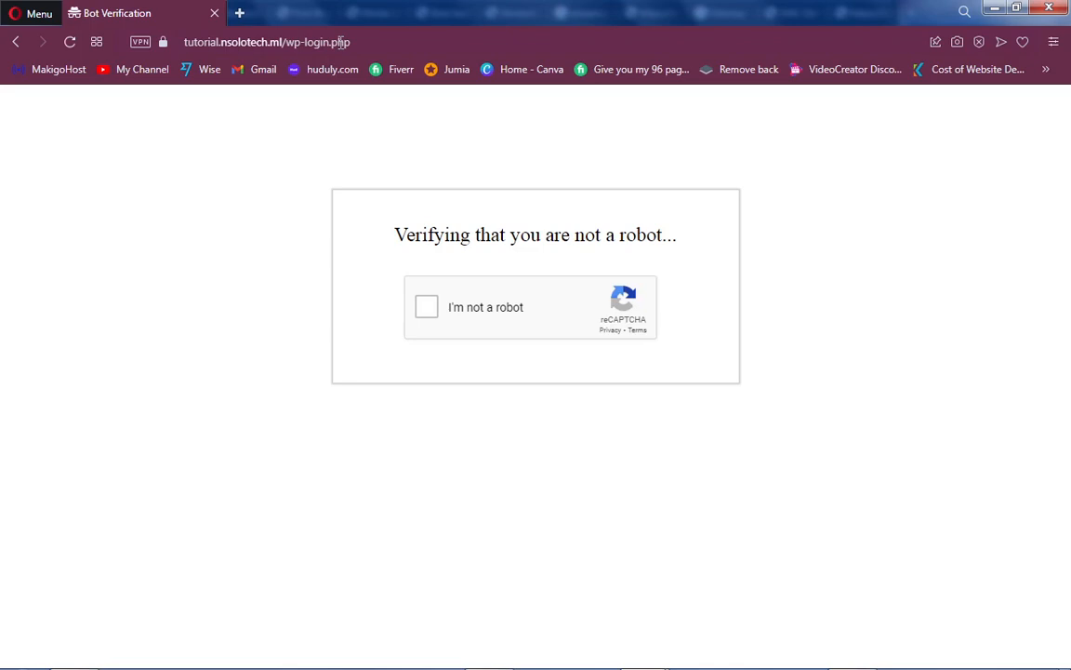
pyautogui.click(426, 308)
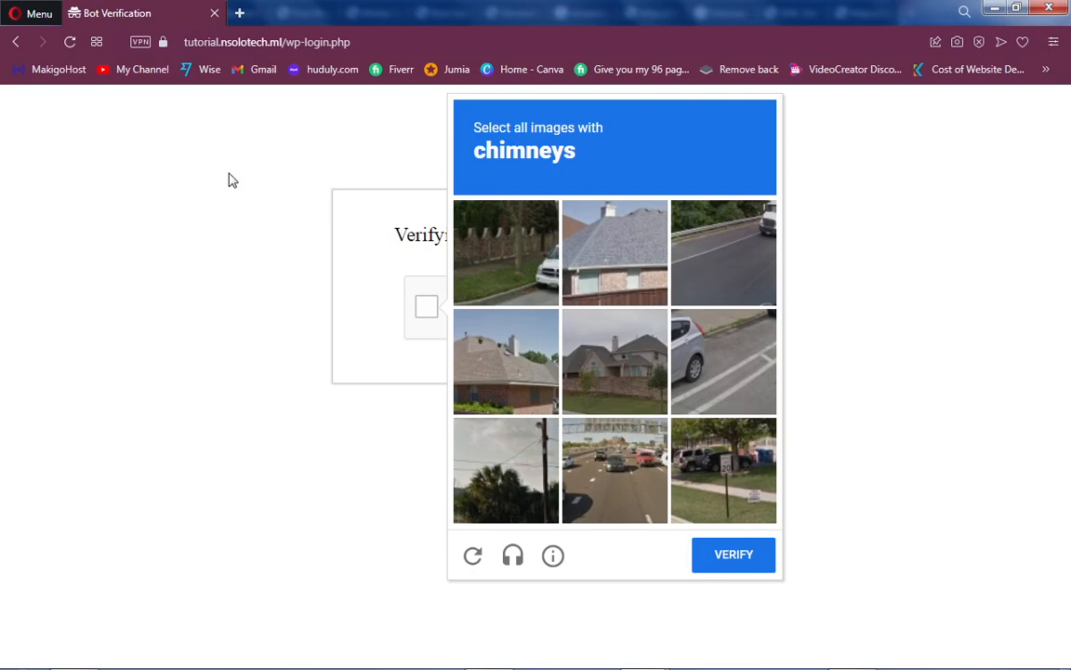
# Step: Switch to the browser window with the WordPress admin and search the plugins available to add for "hide login page"
pyautogui.moveTo(484, 657)
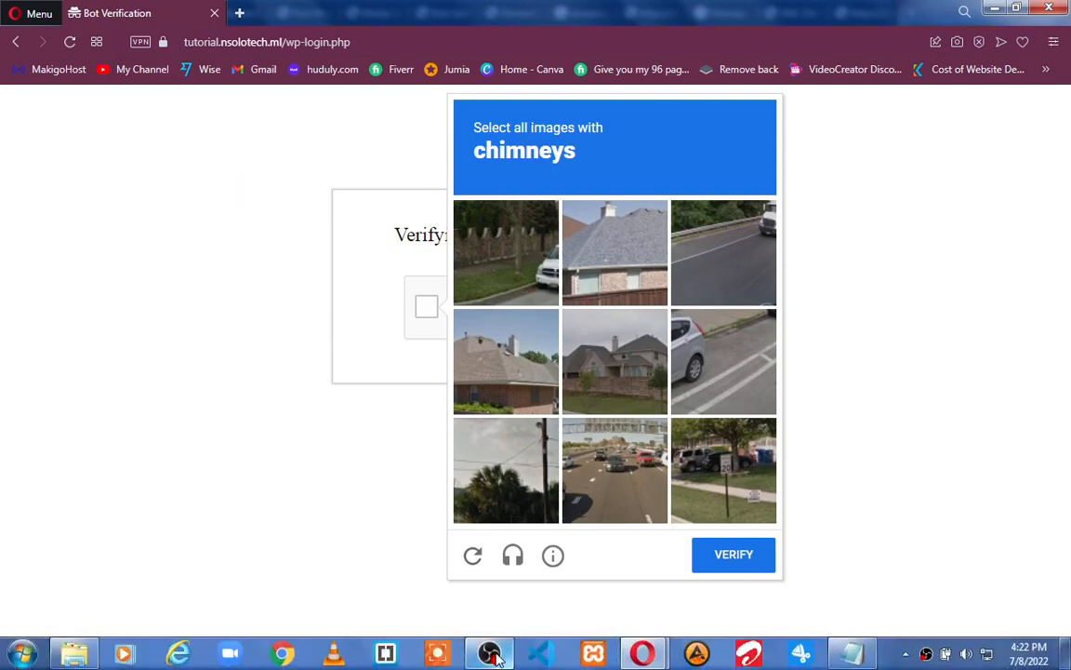
pyautogui.moveTo(648, 657)
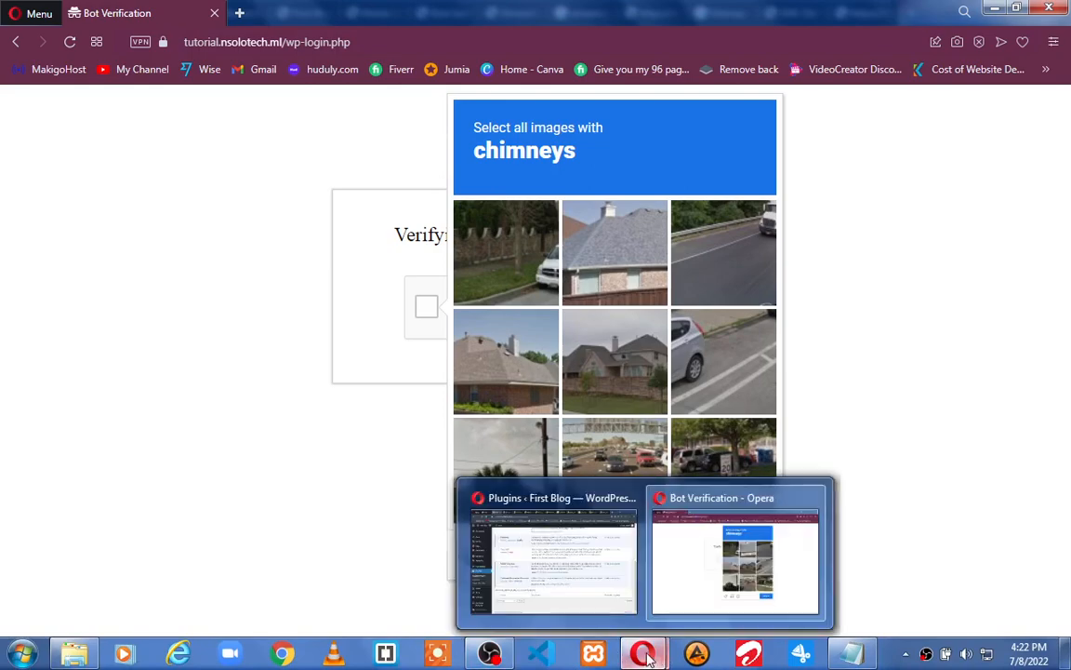
pyautogui.click(576, 589)
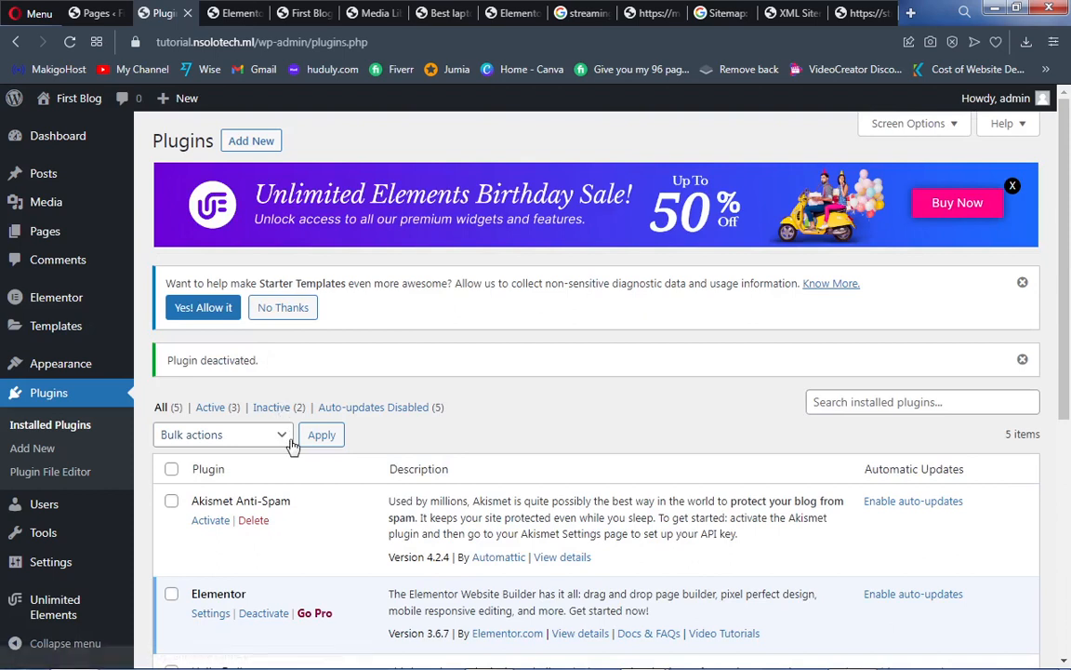
pyautogui.click(36, 451)
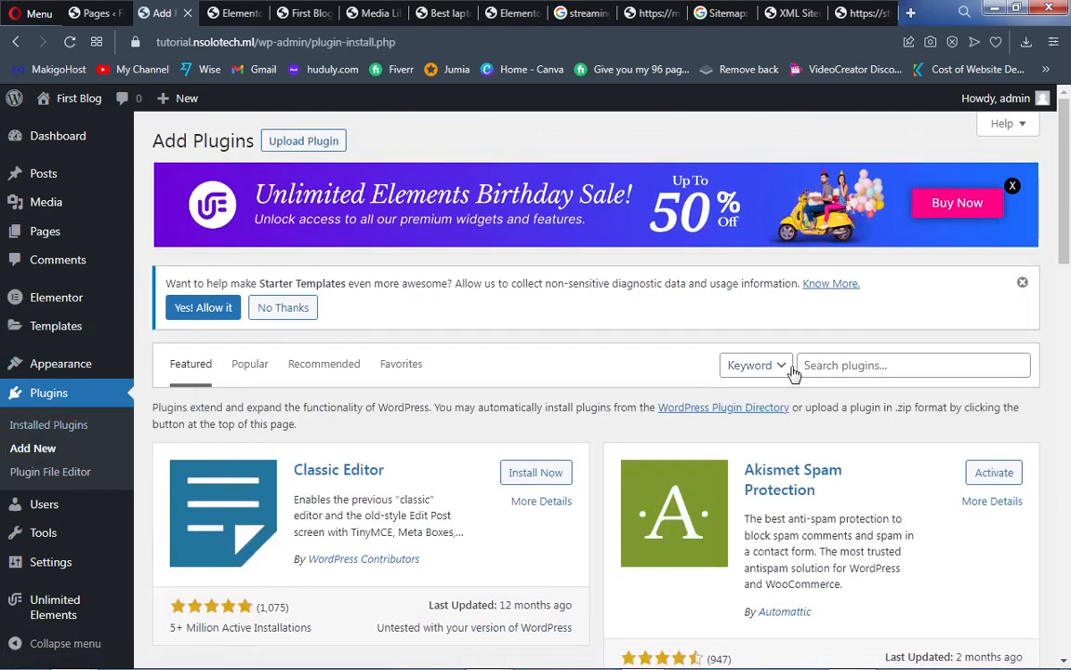
pyautogui.click(840, 365)
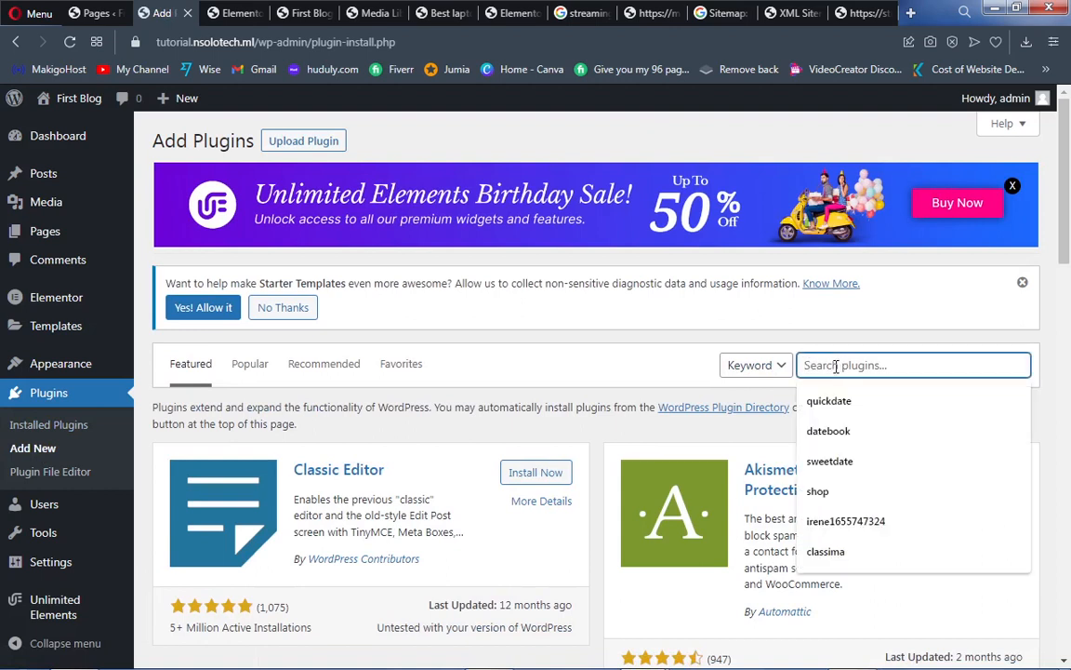
pyautogui.write('h')
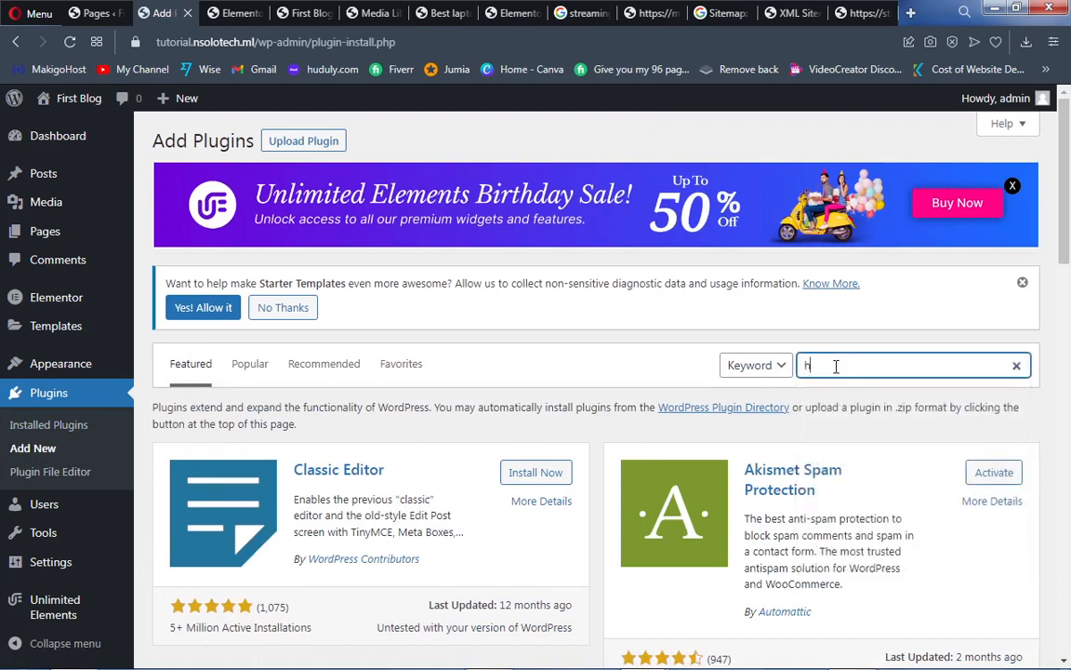
pyautogui.write('ide login page')
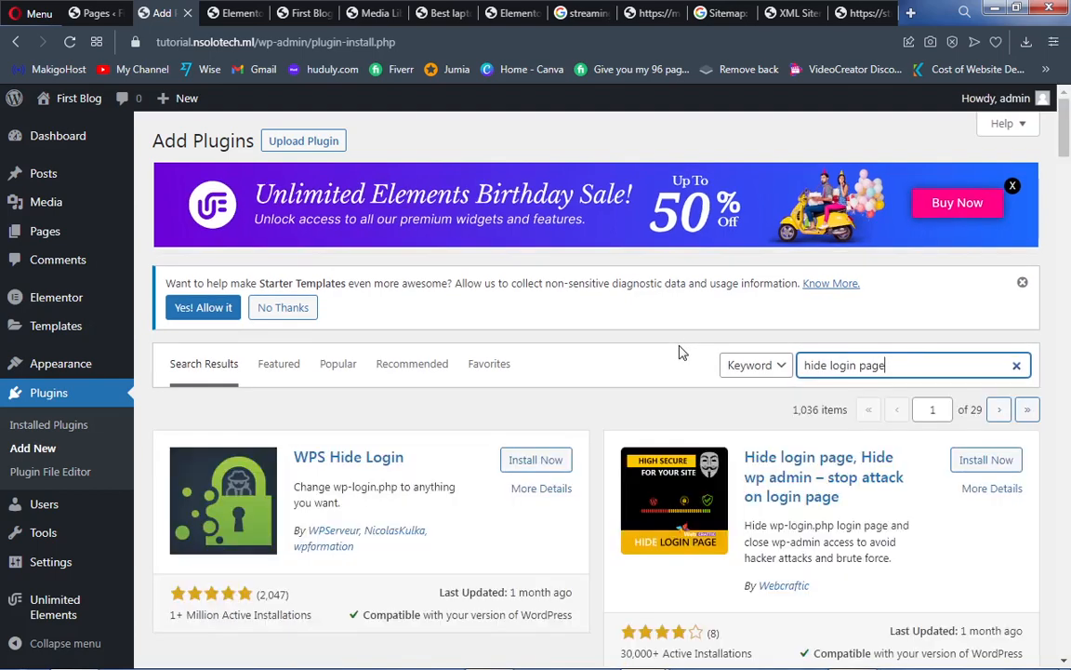
# Step: Install and activate Webcraftic's "Hide login page, Hide wp admin – stop attack on login page" plugin
pyautogui.scroll(-3, 679, 352)
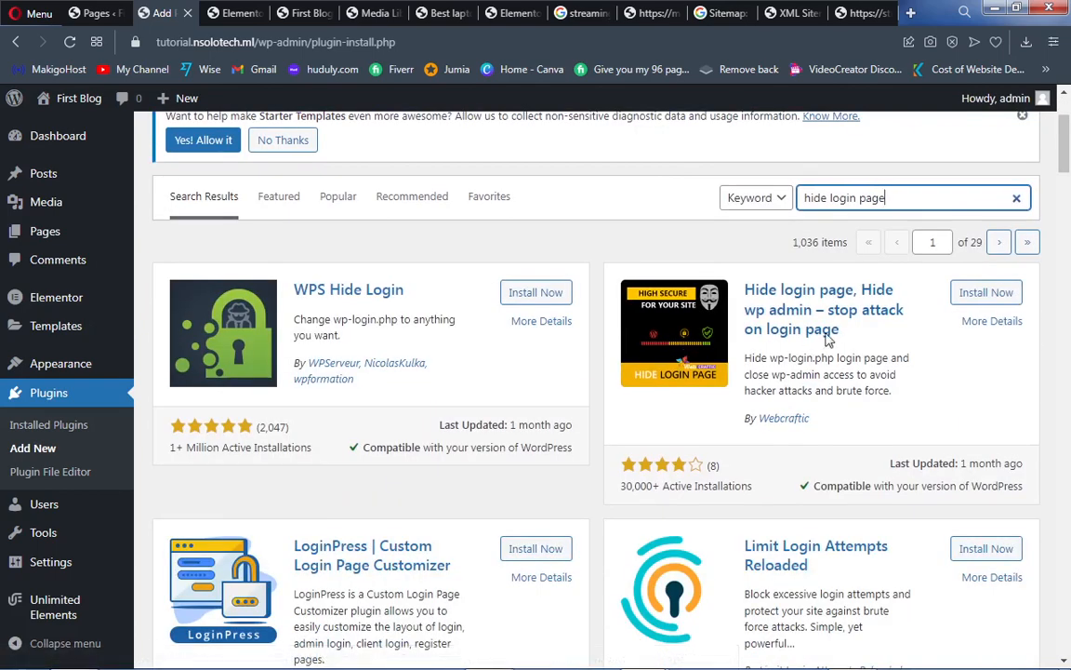
pyautogui.click(982, 297)
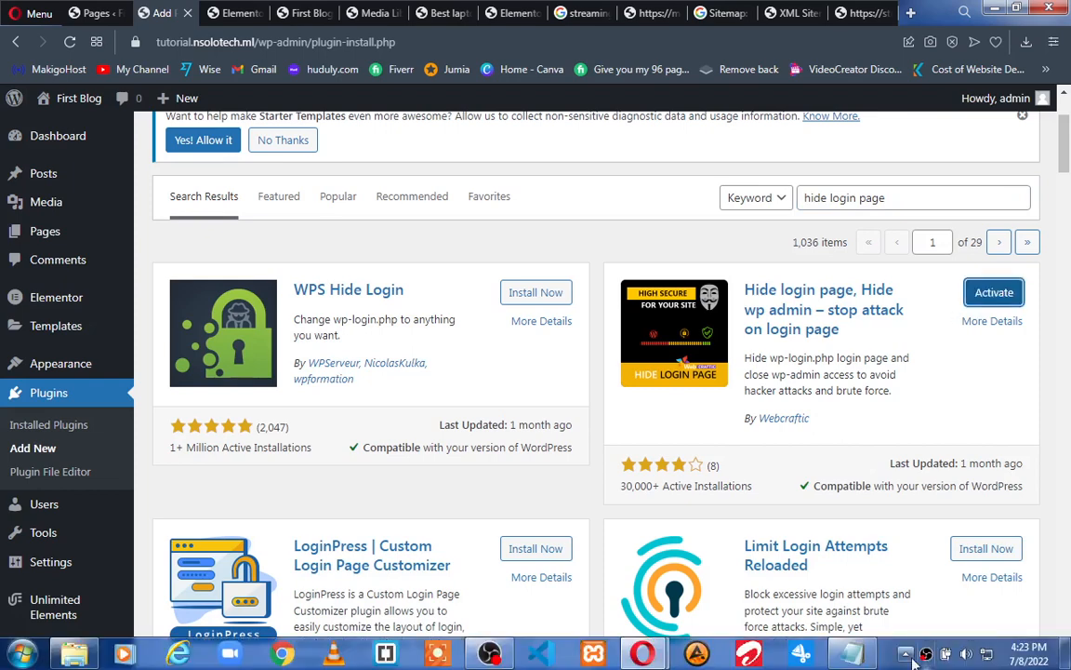
pyautogui.click(980, 307)
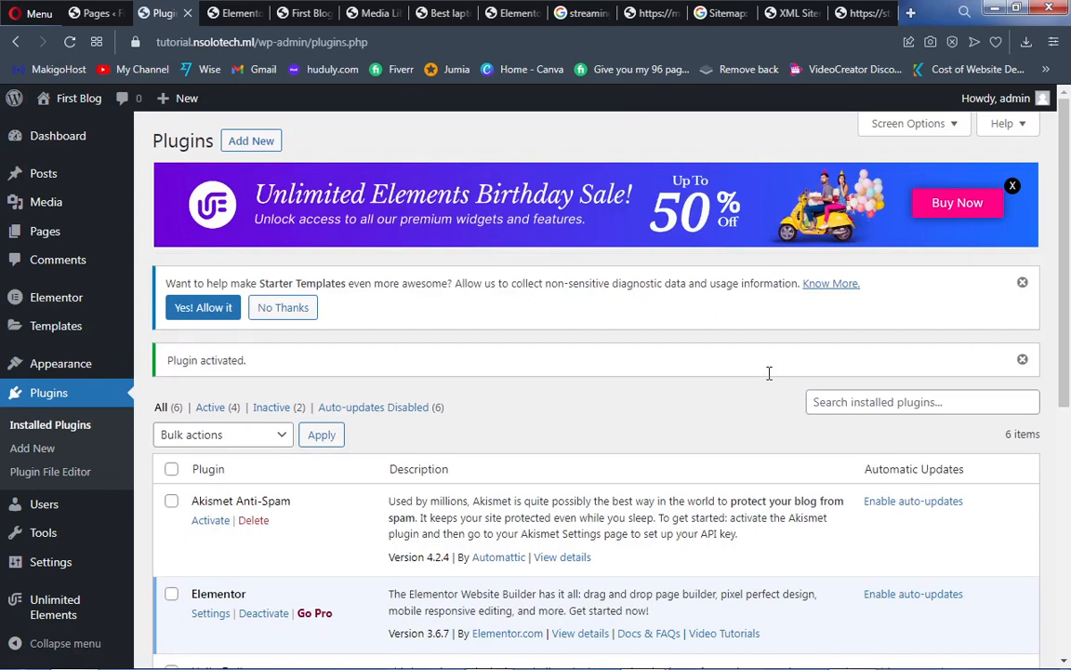
# Step: Open the settings page of the Hide Login Page plugin
pyautogui.scroll(-4, 63, 556)
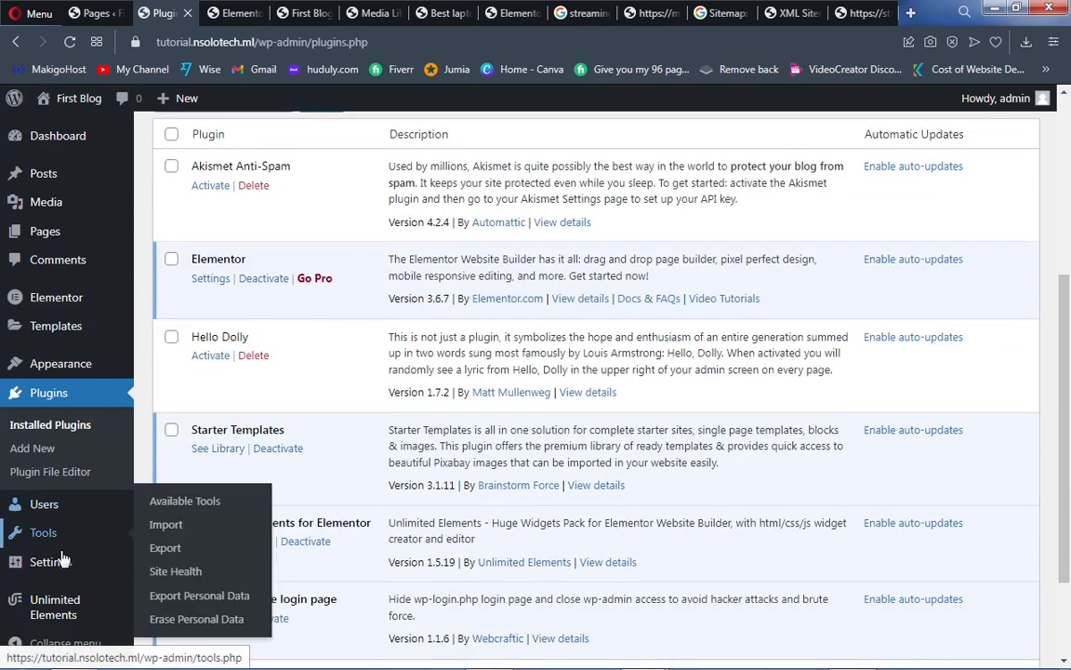
pyautogui.moveTo(55, 560)
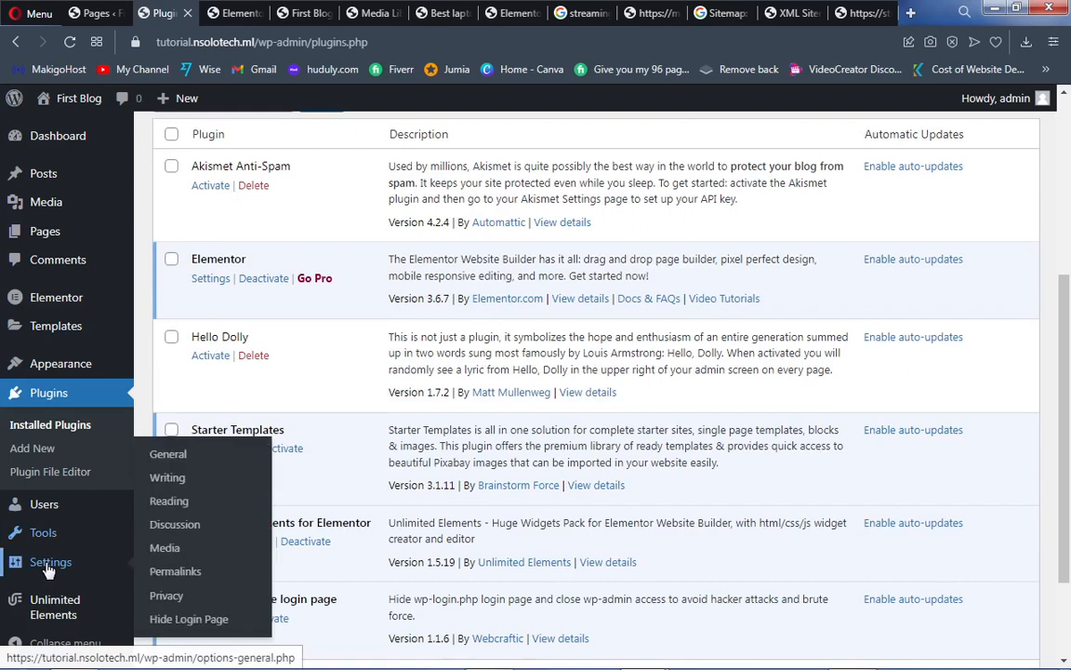
pyautogui.click(177, 628)
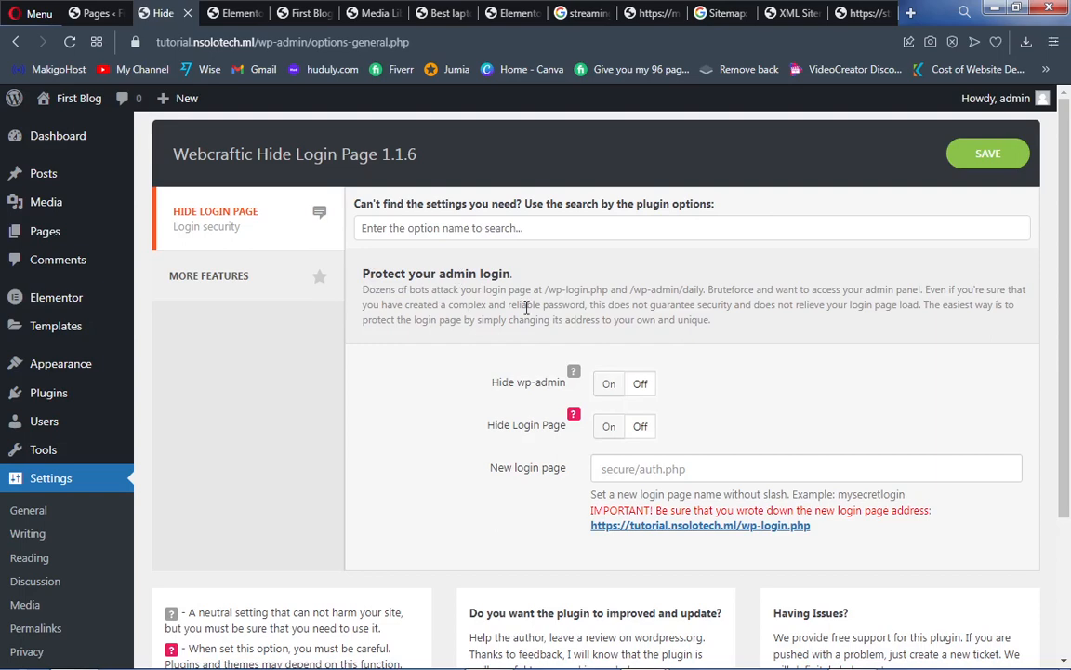
# Step: Turn on Hide wp-admin and Hide Login Page, and set the access error type to Redirect to
pyautogui.click(609, 389)
pyautogui.click(609, 428)
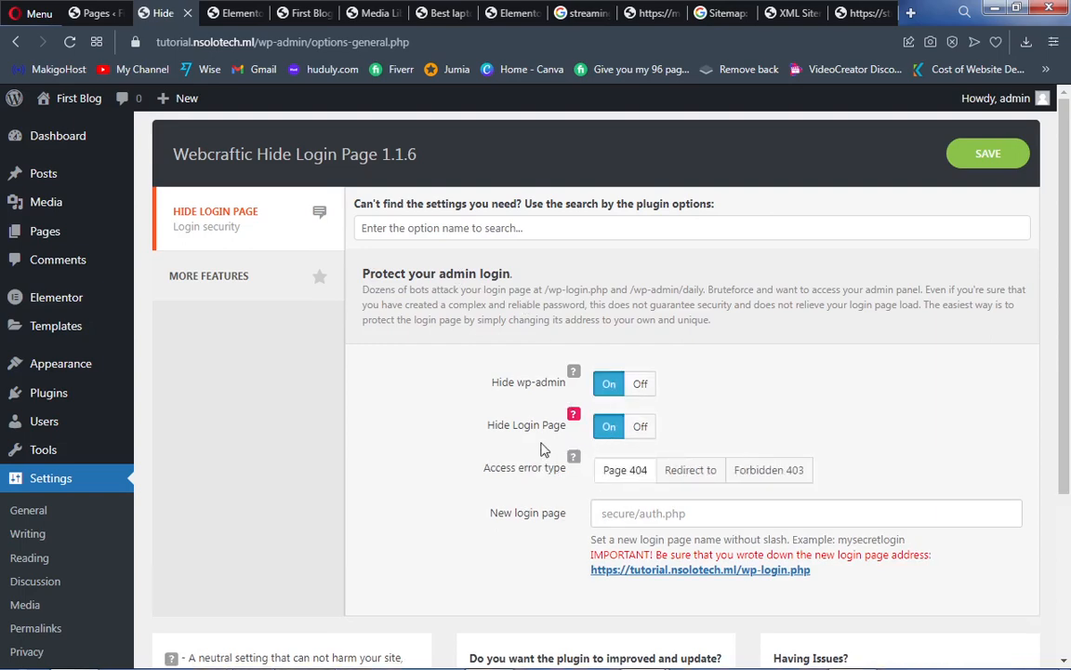
pyautogui.scroll(-2, 544, 449)
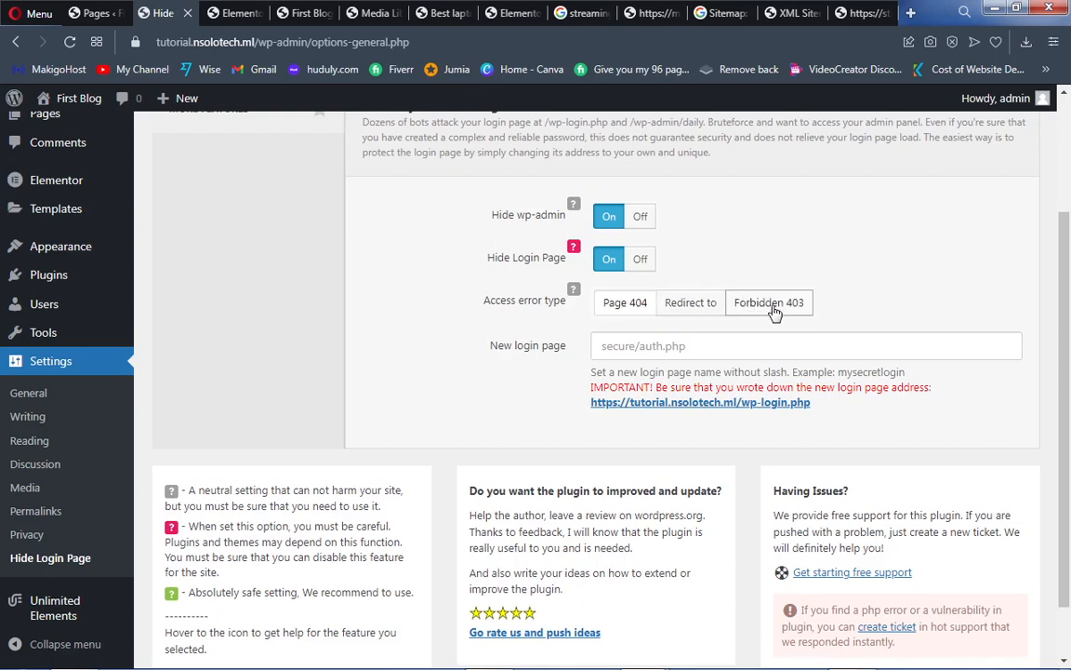
pyautogui.click(625, 307)
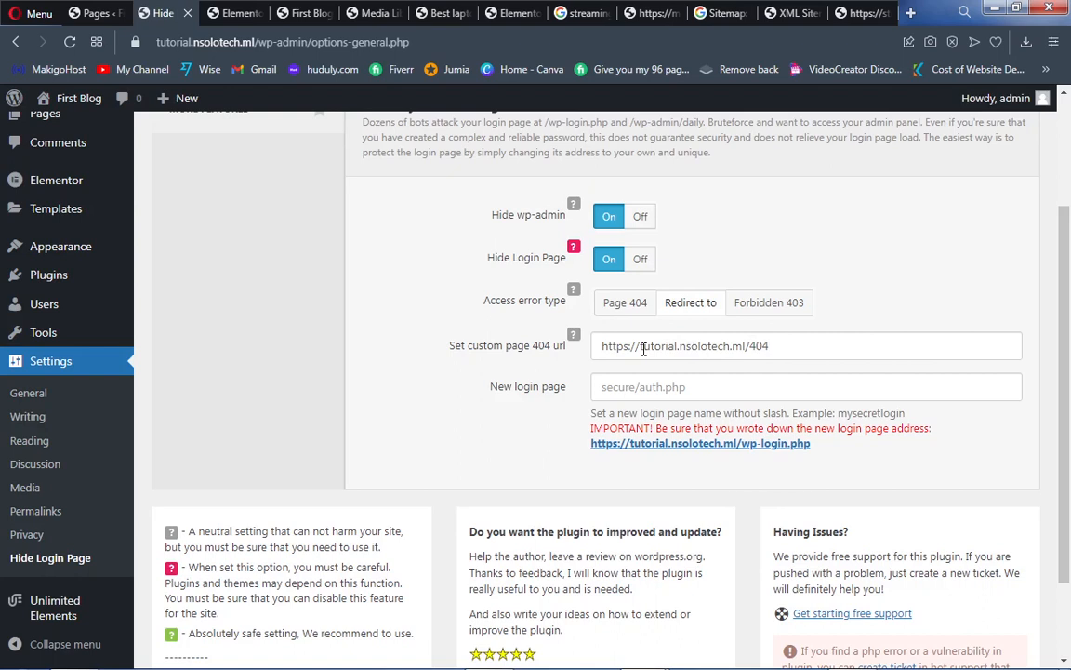
# Step: Set the new login page name to "newurl" and save the plugin settings
pyautogui.click(616, 388)
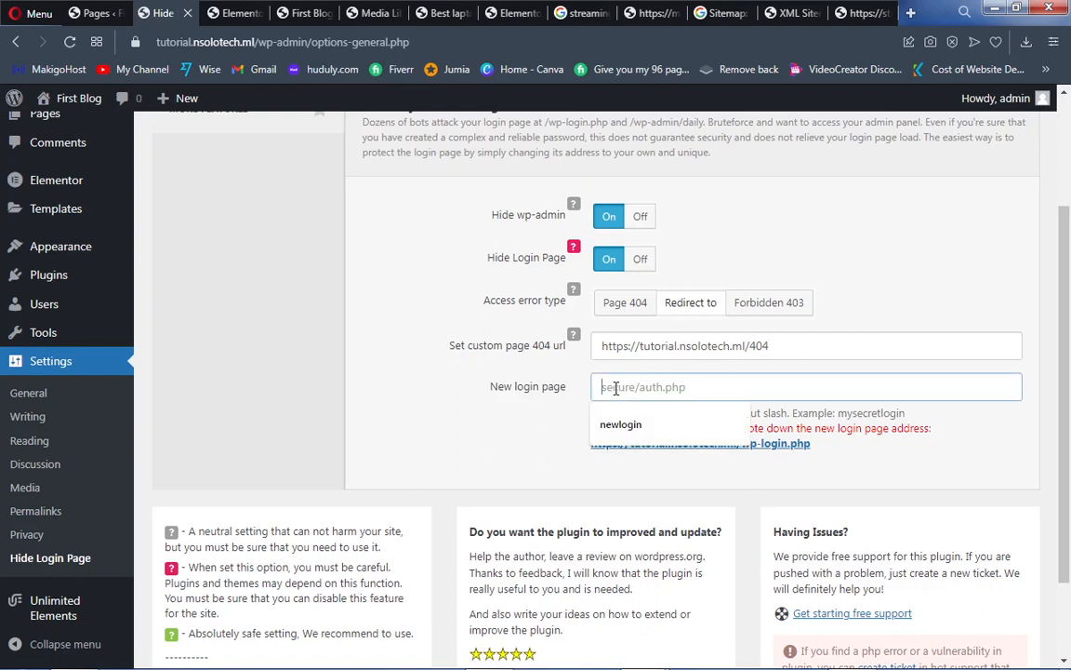
pyautogui.write('newur')
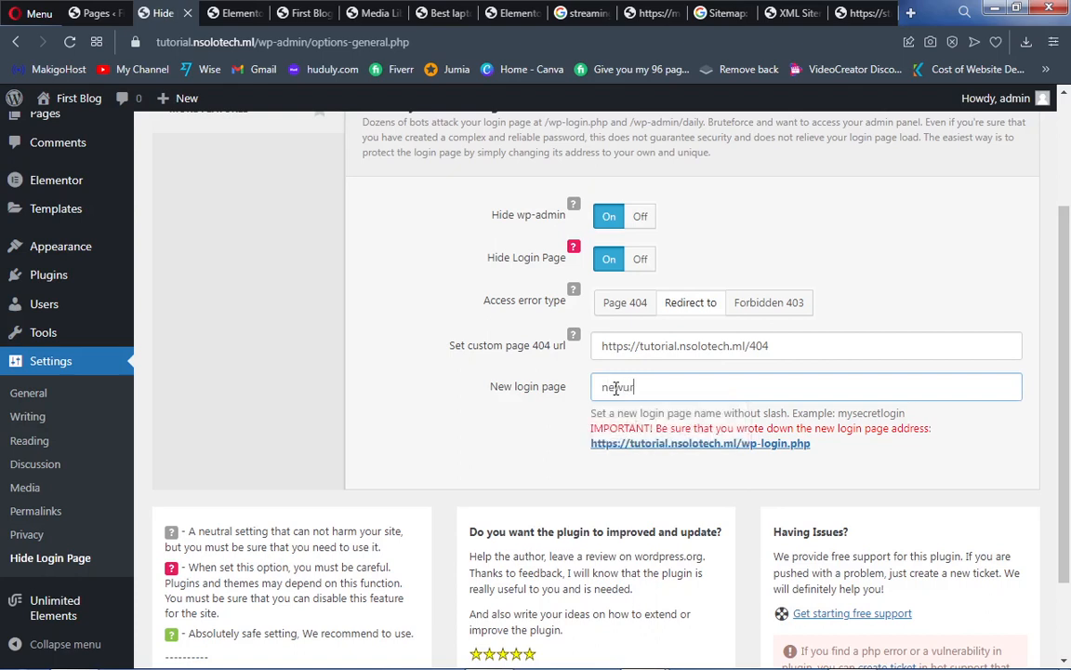
pyautogui.write('l')
pyautogui.scroll(-1, 616, 389)
pyautogui.scroll(3, 616, 389)
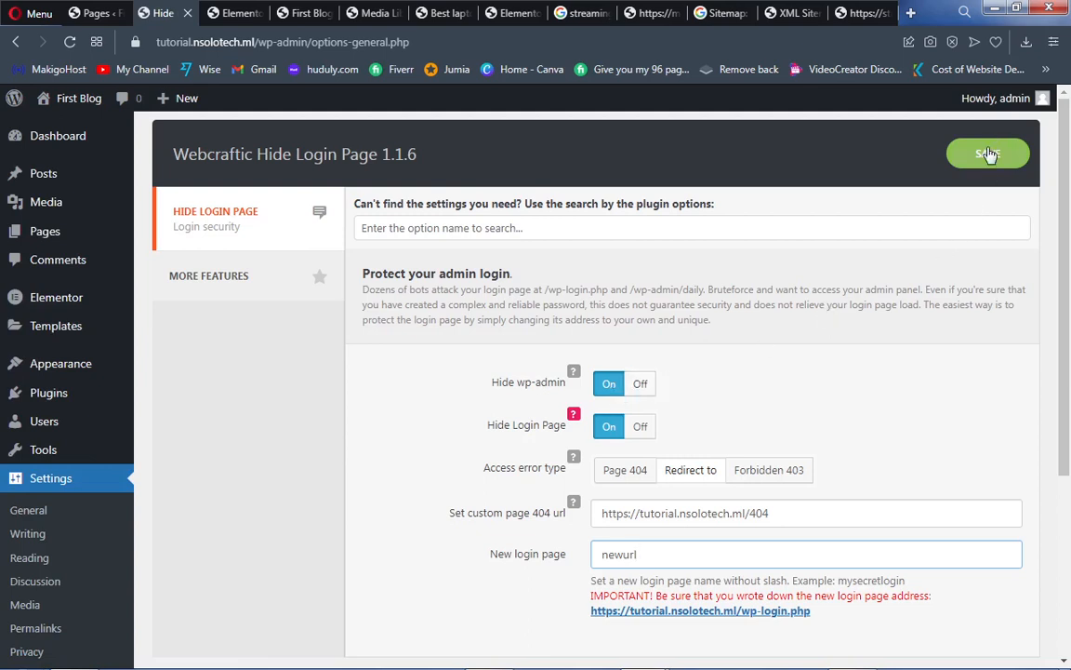
pyautogui.click(984, 168)
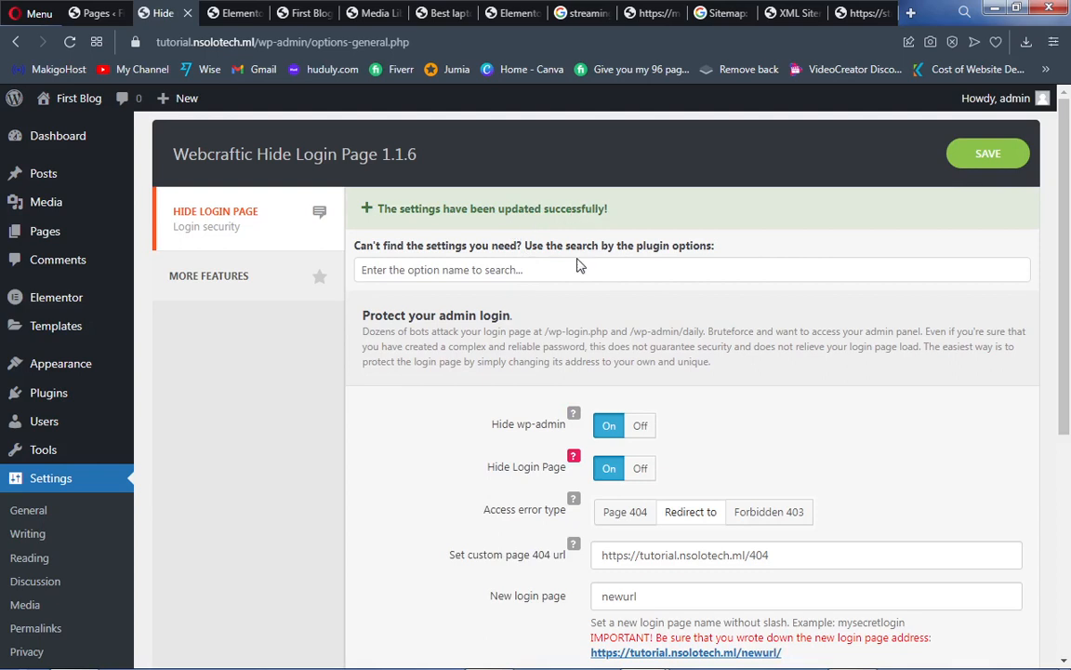
# Step: Switch to the private browser window and reload tutorial.nsolotech.ml/wp-login.php to test the old login address
pyautogui.moveTo(636, 662)
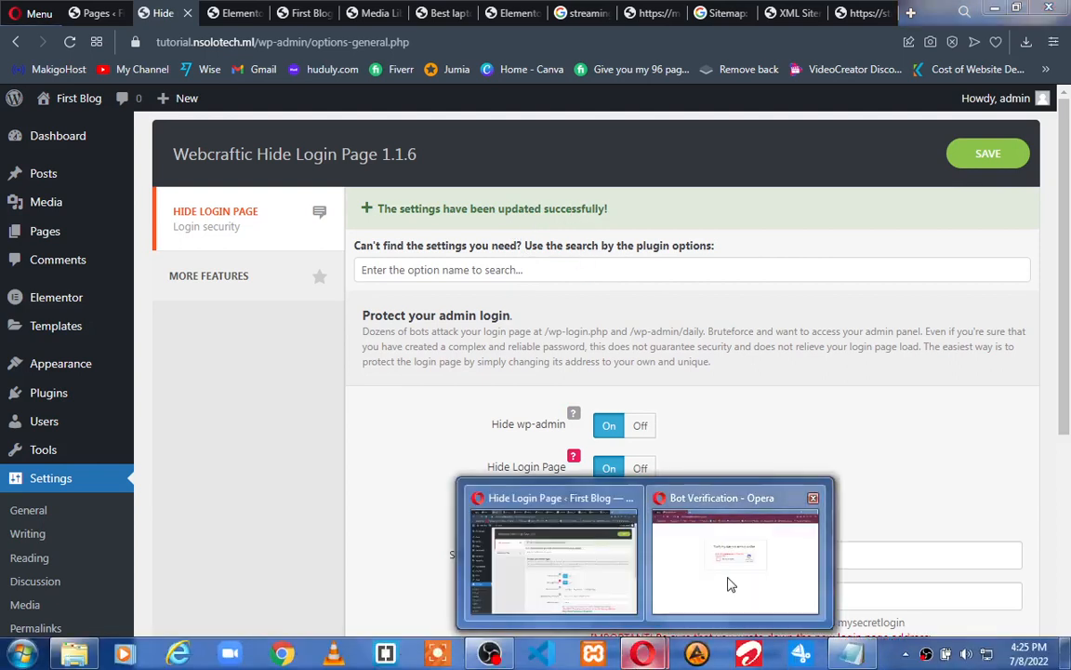
pyautogui.click(728, 582)
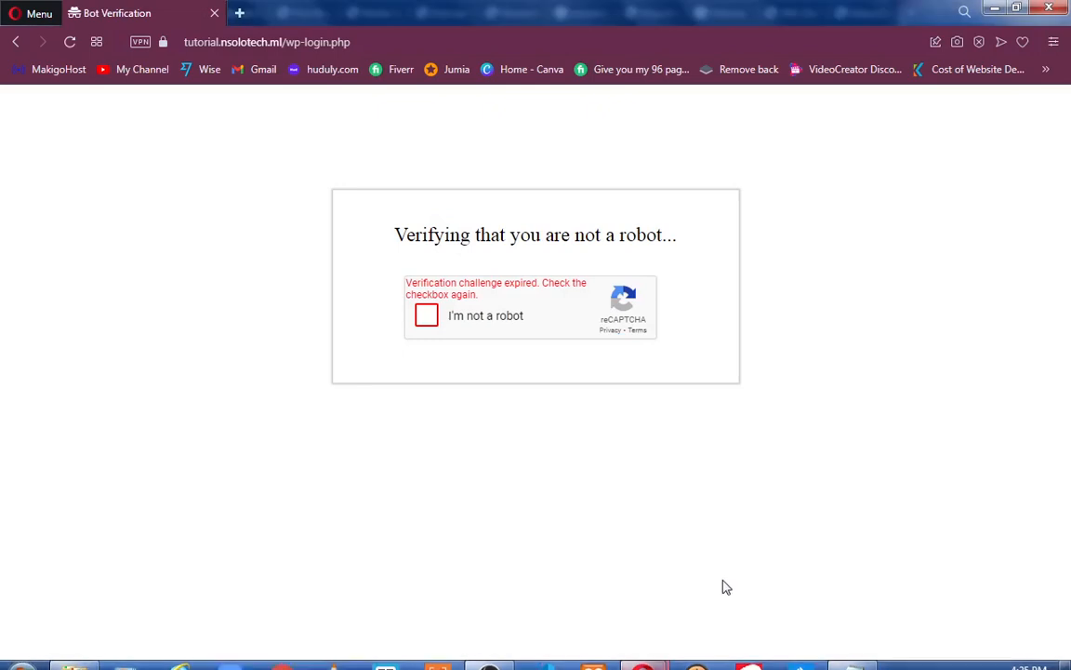
pyautogui.click(359, 42)
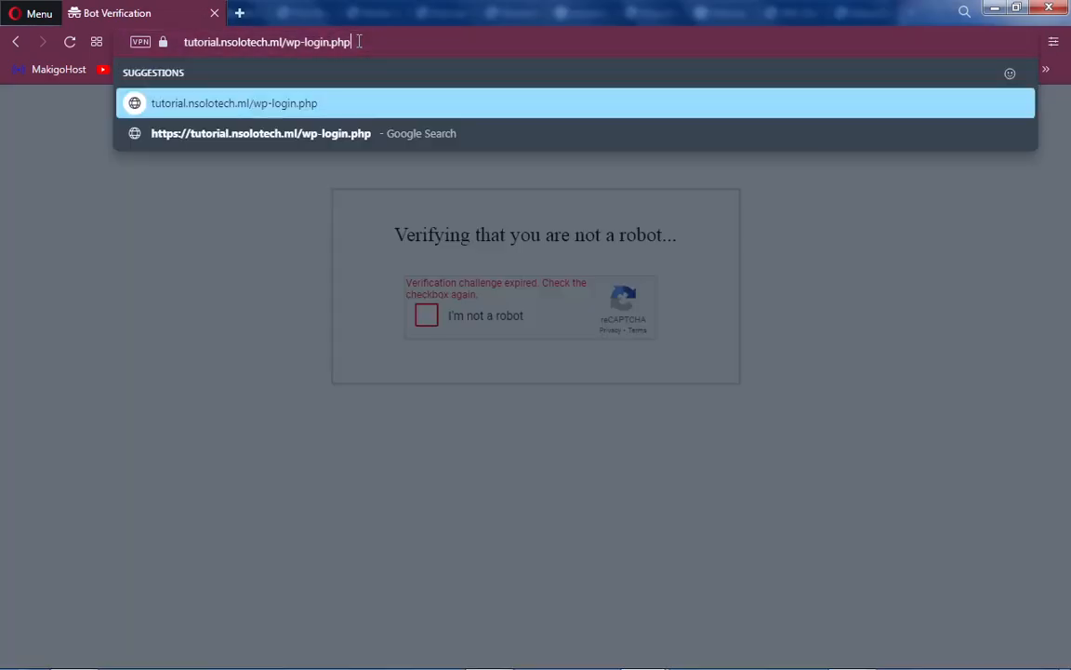
pyautogui.press('Return')
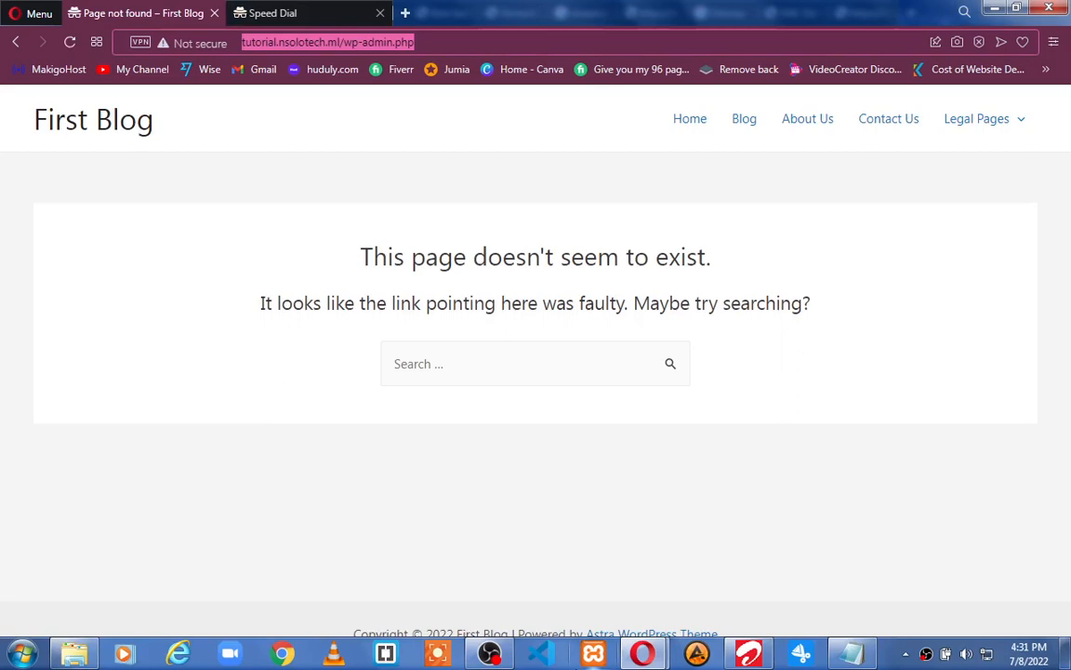
pyautogui.click(270, 14)
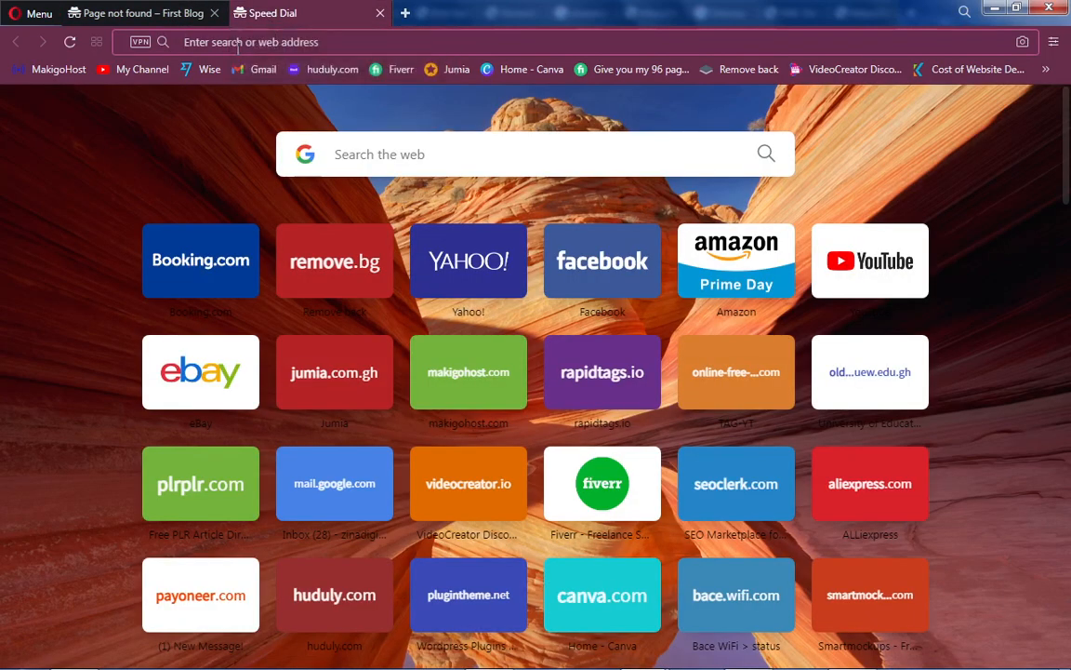
pyautogui.click(238, 43)
pyautogui.write('http://tutorial.nsolotech.ml/wp-admin.php')
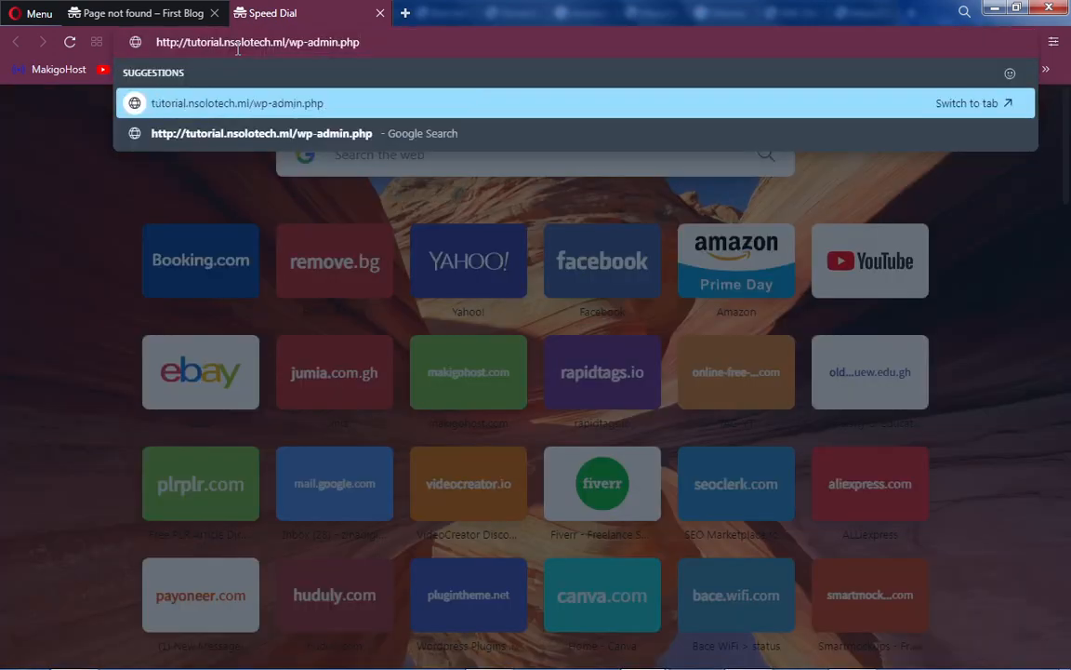
pyautogui.press('Return')
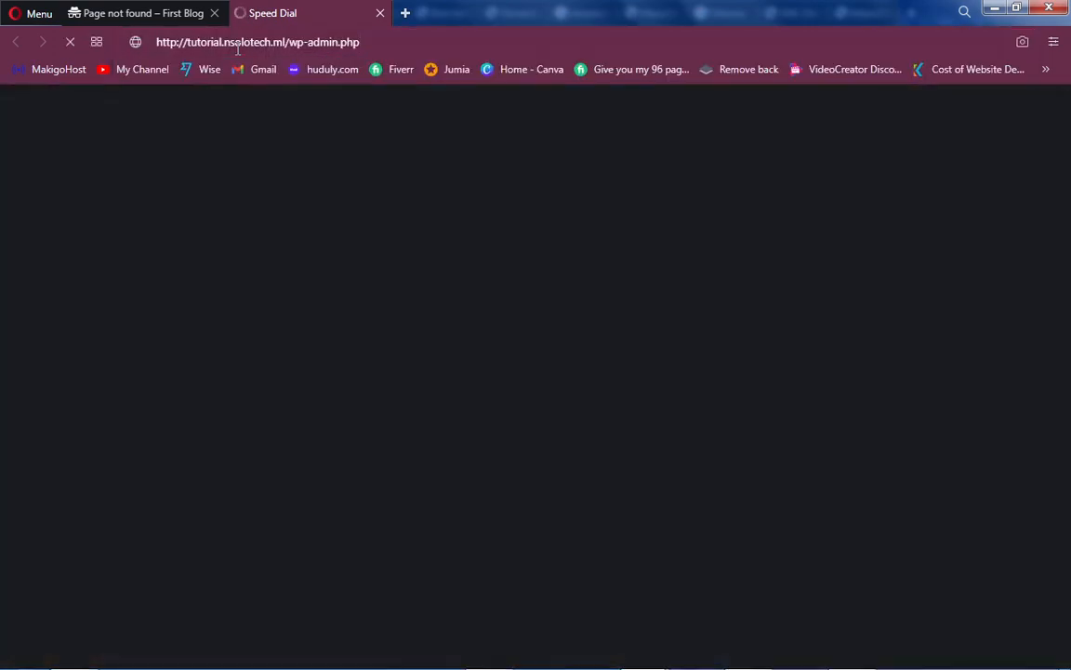